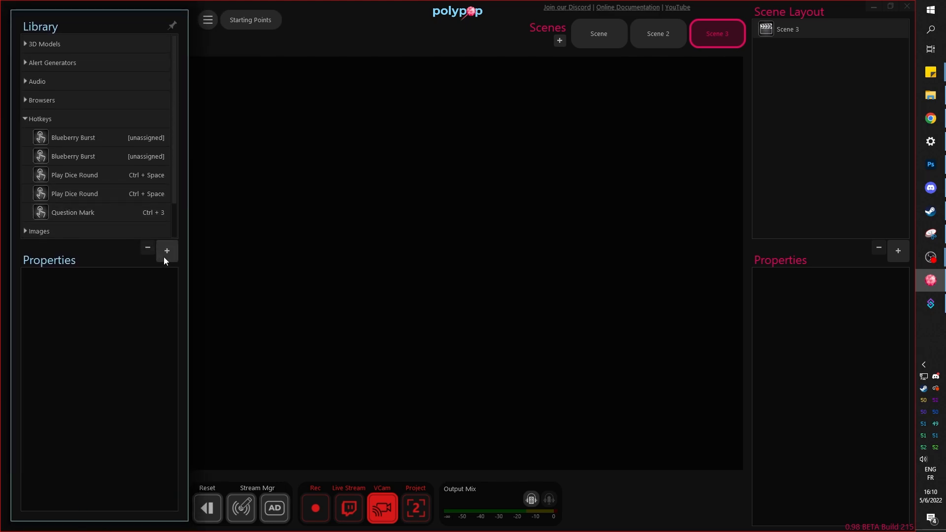
Import the audio clip beep beep.ogg from the New 2020 folder into the library
left_click(165, 253)
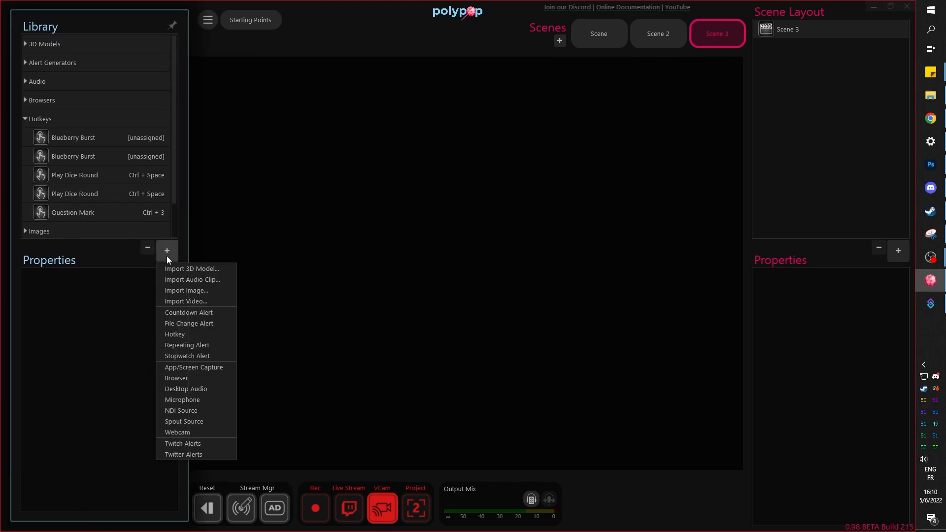
left_click(209, 283)
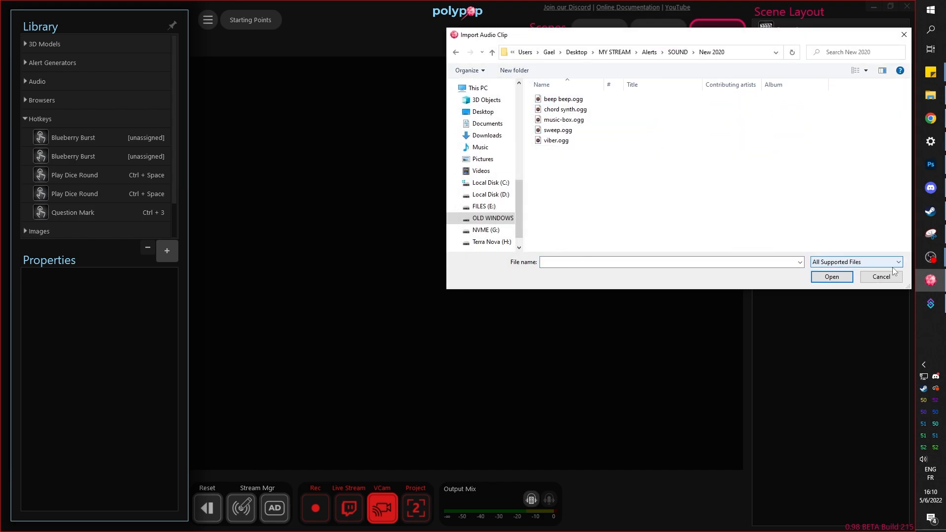
left_click(892, 264)
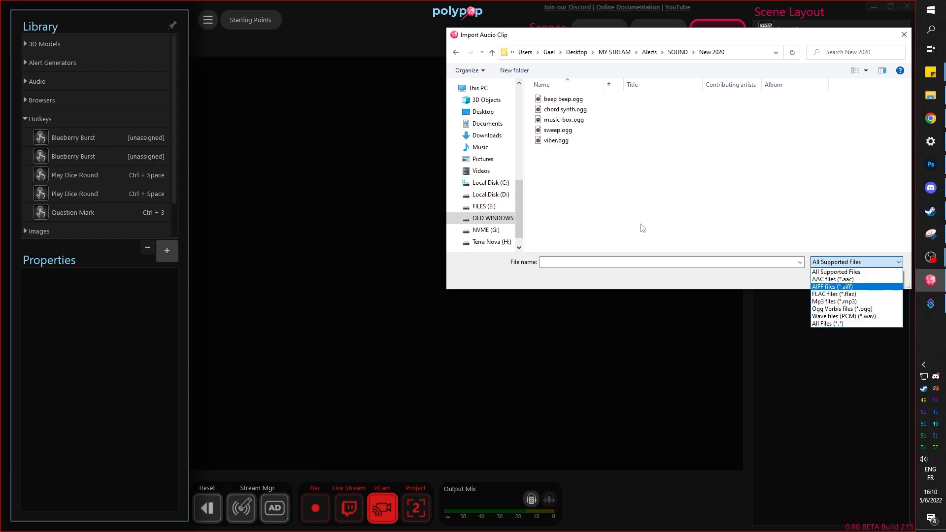
left_click(559, 104)
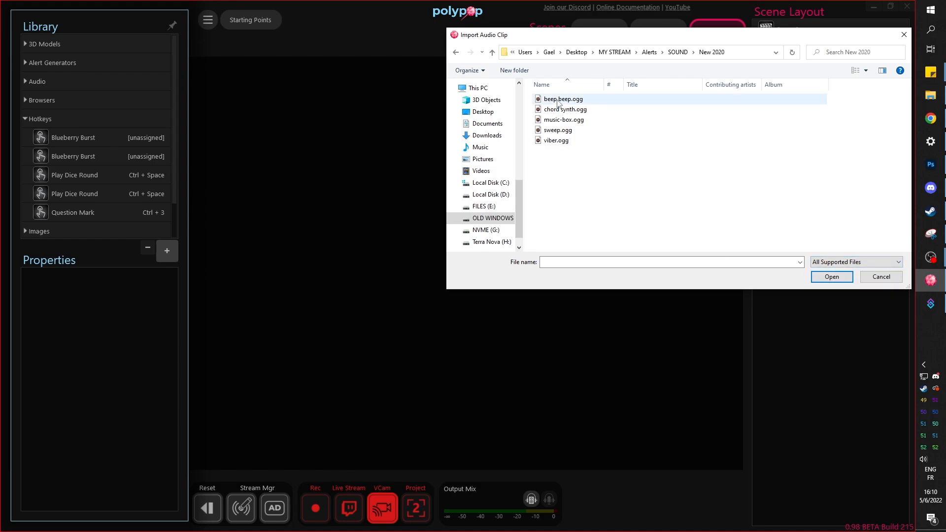
double_click(559, 100)
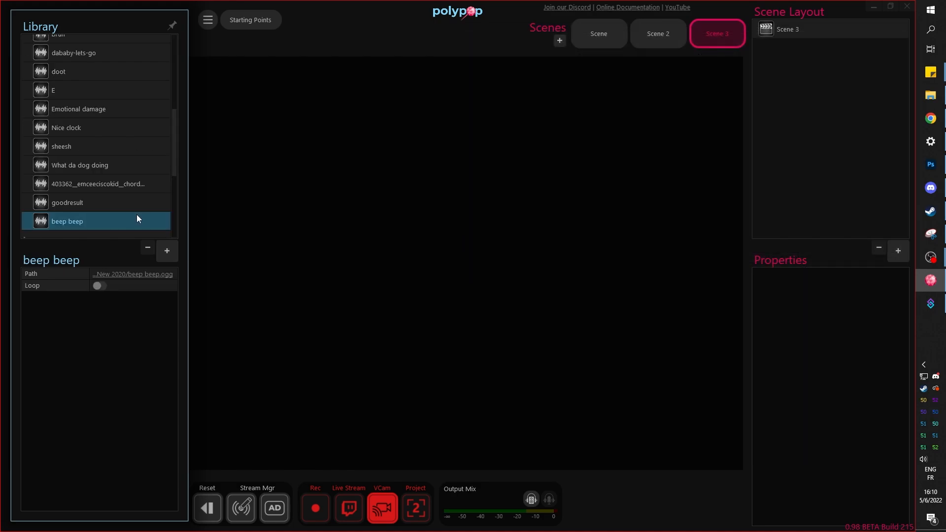
scroll(127, 217, "down", 1)
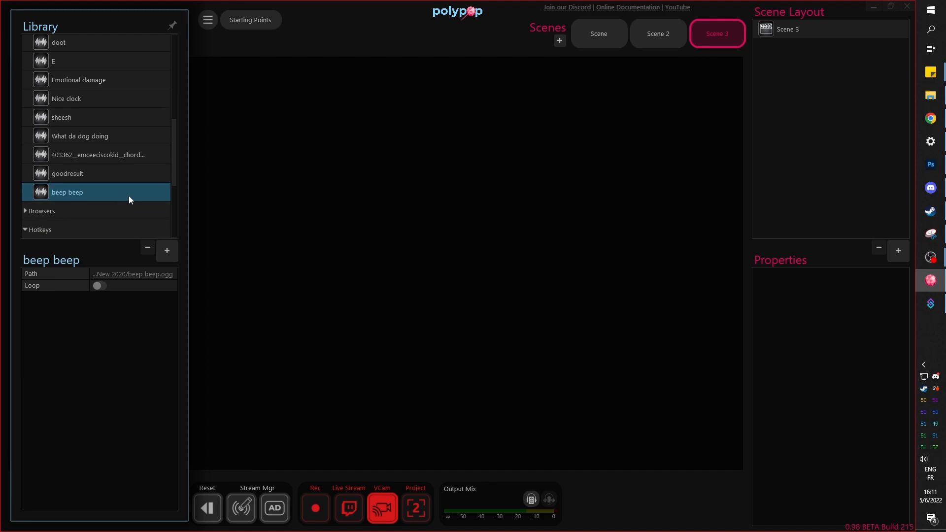
Add a Sound element from the 2D category to Scene 3
left_click(898, 251)
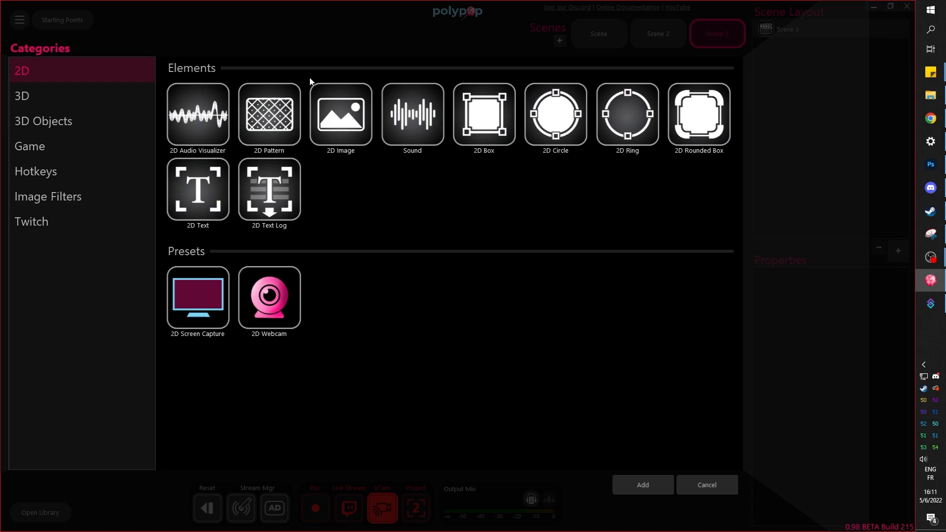
left_click(431, 125)
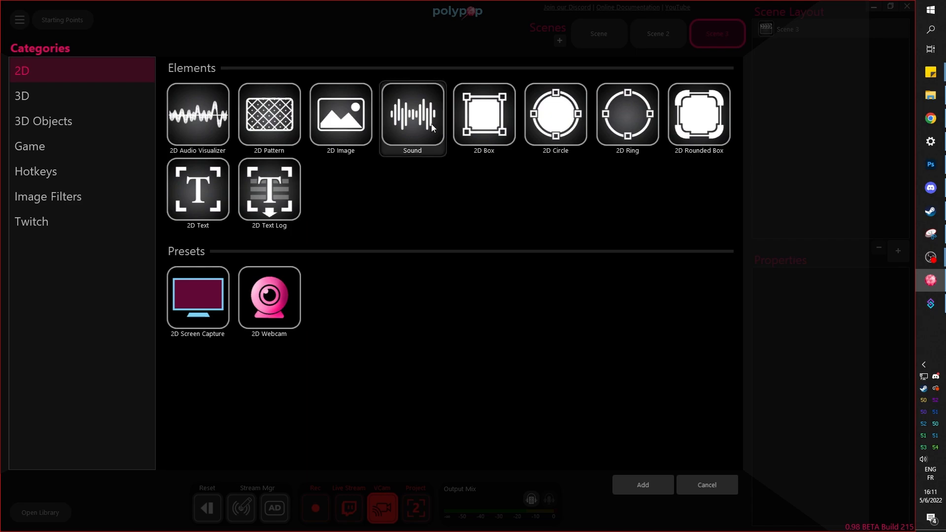
left_click(634, 481)
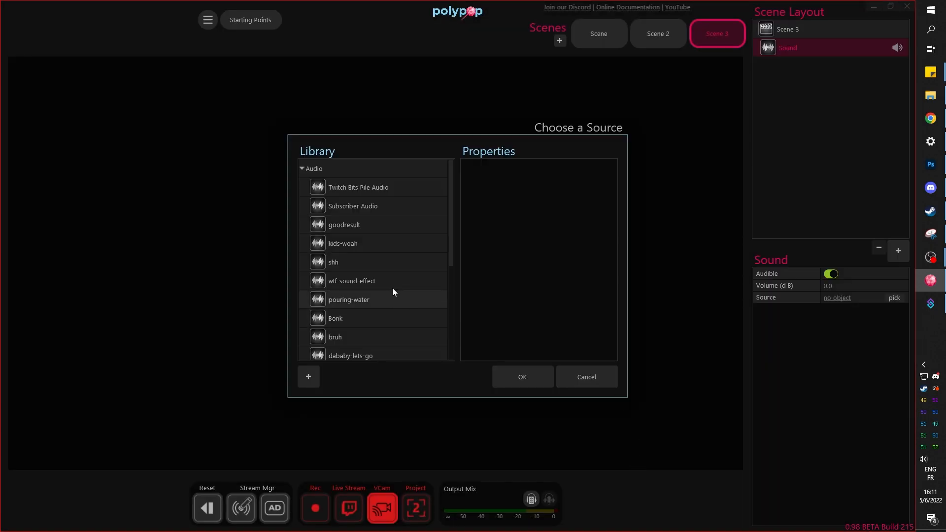
Choose the beep beep clip as the source of the new Sound element
scroll(395, 276, "down", 1)
scroll(397, 280, "down", 8)
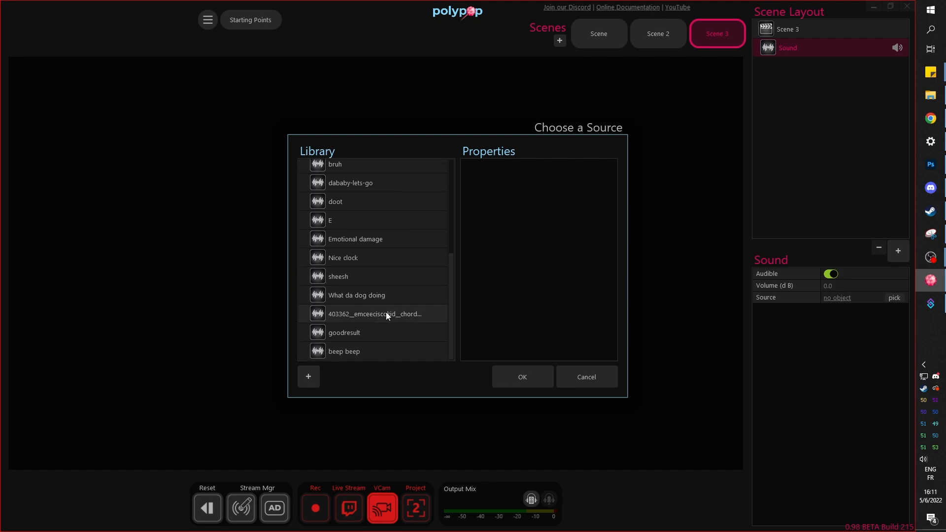
left_click(317, 379)
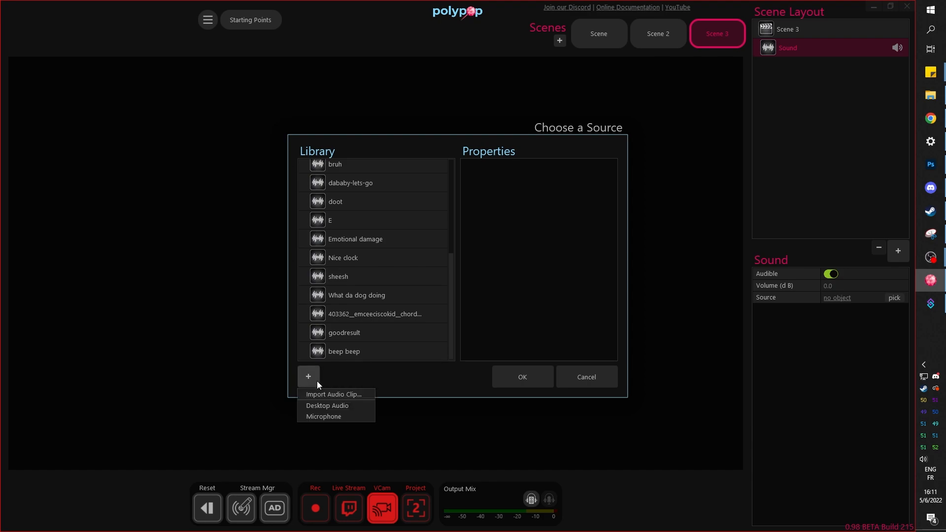
left_click(383, 371)
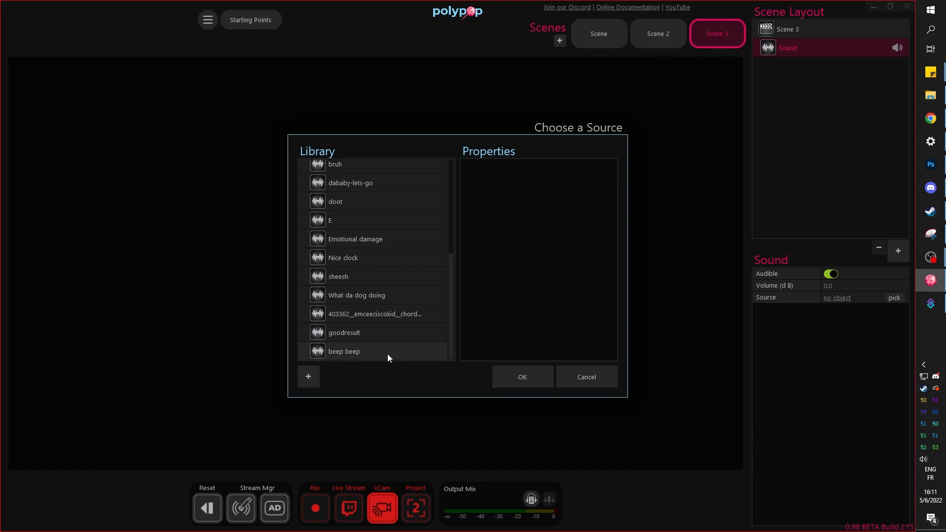
left_click(389, 353)
left_click(524, 375)
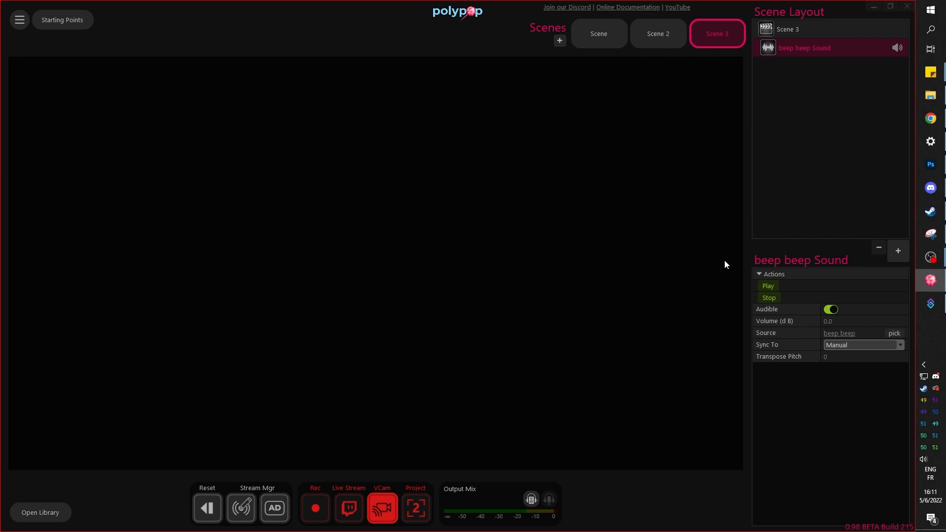
Turn on headphone monitoring for the output mix and play the beep beep sound to test it
left_click(534, 501)
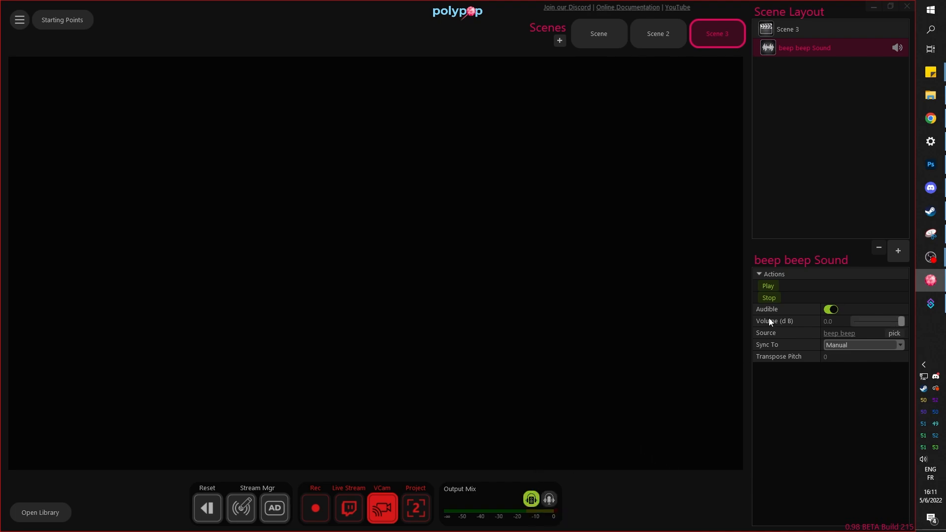
left_click(772, 289)
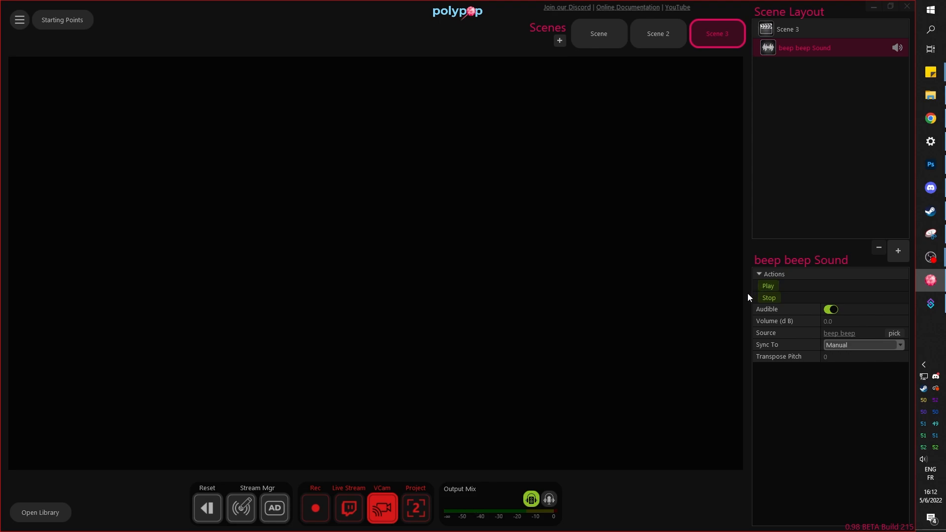
Open Twitch Alerts in the library and examine its Stats and Alerts sections, collapsing both when done
left_click(36, 510)
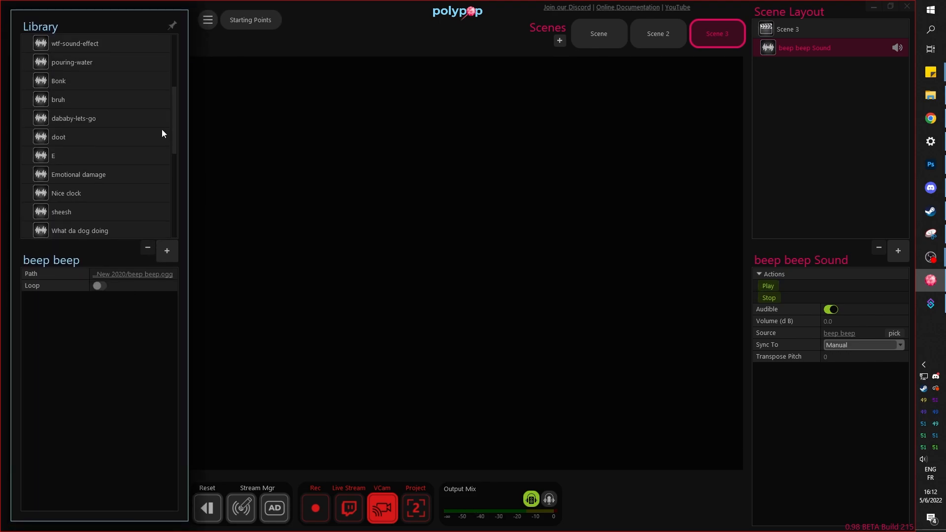
scroll(128, 126, "down", 5)
scroll(128, 129, "down", 2)
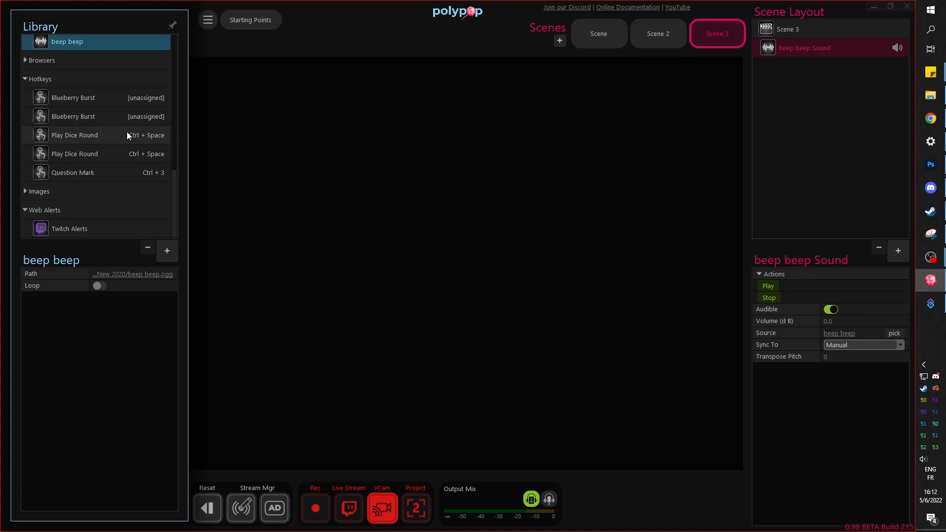
left_click(87, 226)
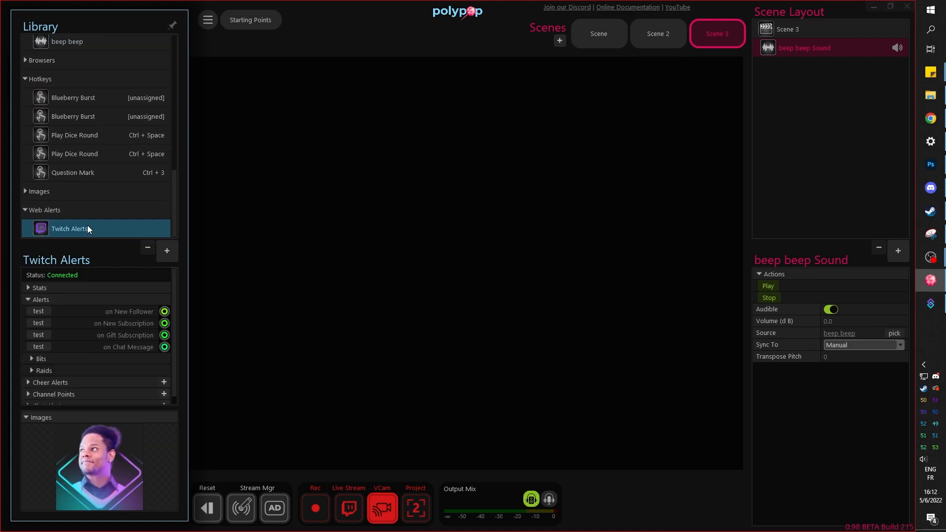
left_click(158, 255)
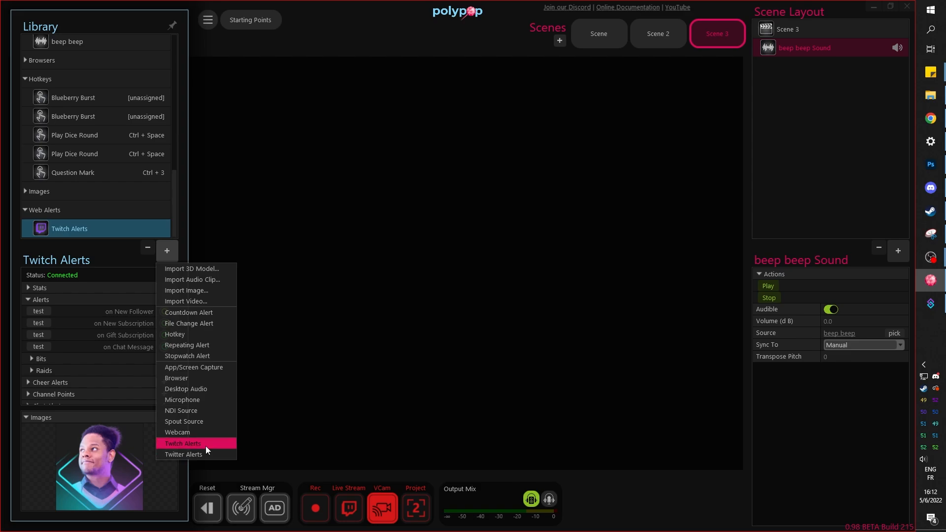
left_click(107, 255)
scroll(88, 329, "down", 1)
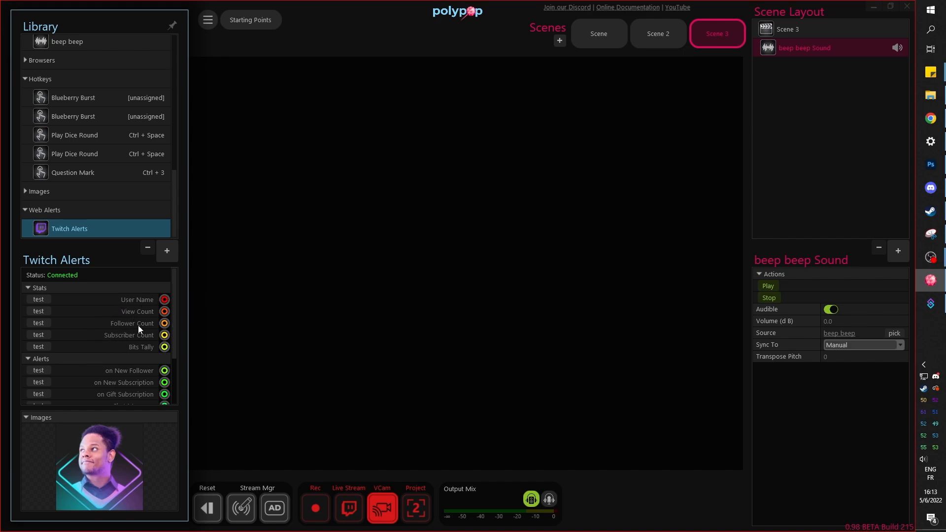
mouse_move(135, 318)
left_click(28, 287)
left_click(28, 299)
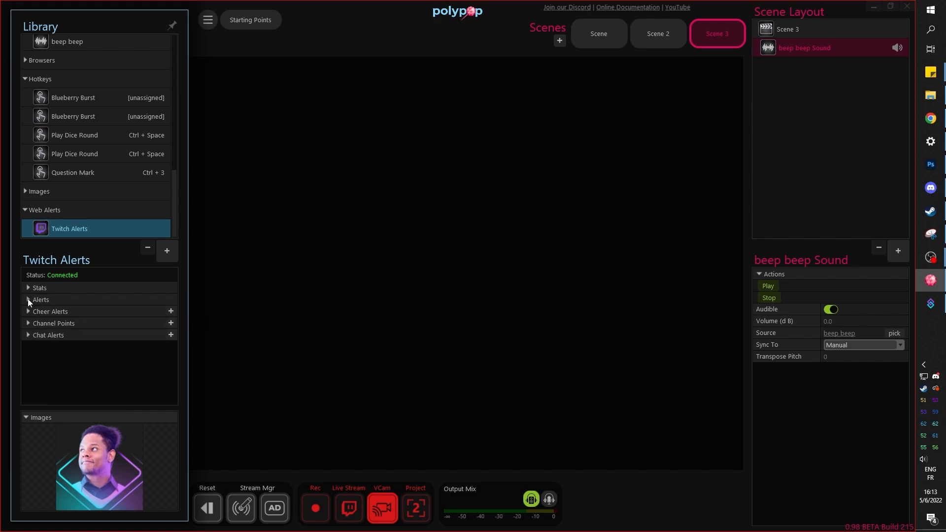
In the Twitch Channel Points alerts, set the custom reward of the last Roll the dice entry to ▶Wow
left_click(28, 324)
scroll(74, 344, "down", 2)
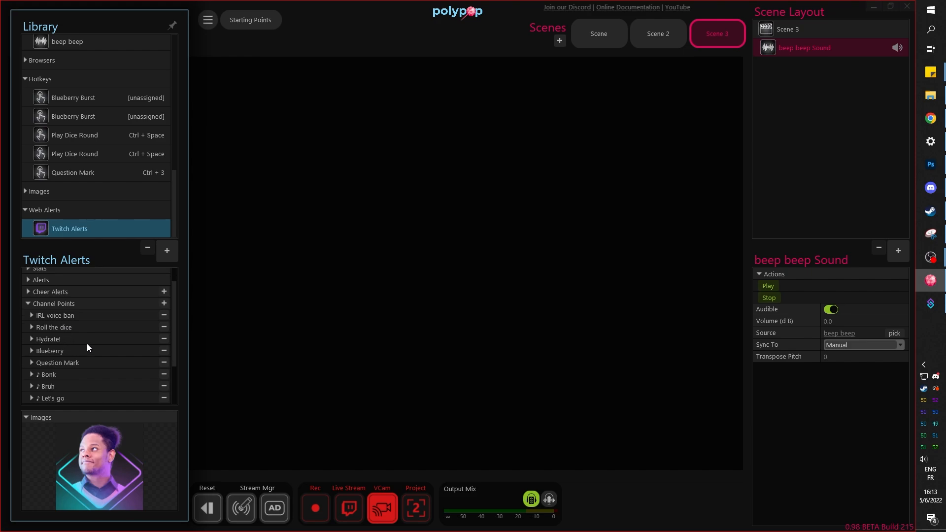
scroll(88, 343, "down", 1)
scroll(93, 337, "up", 2)
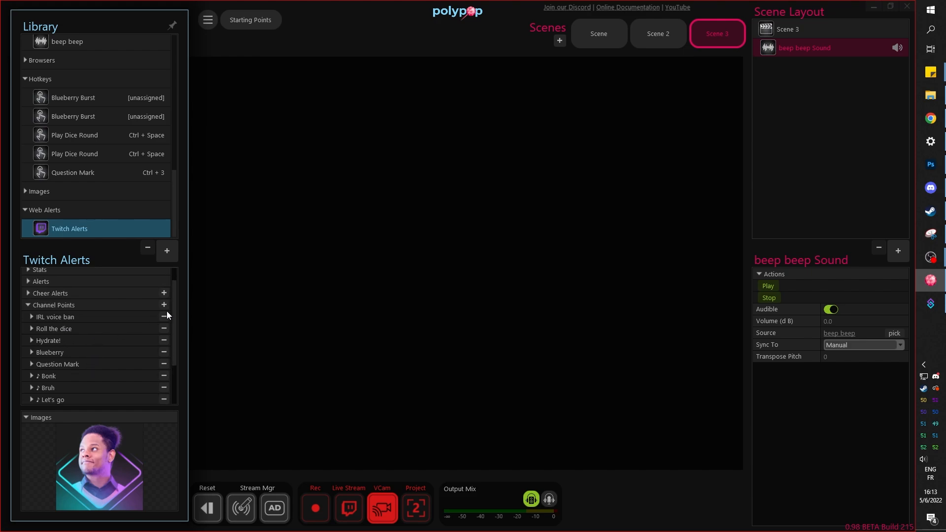
scroll(117, 326, "down", 3)
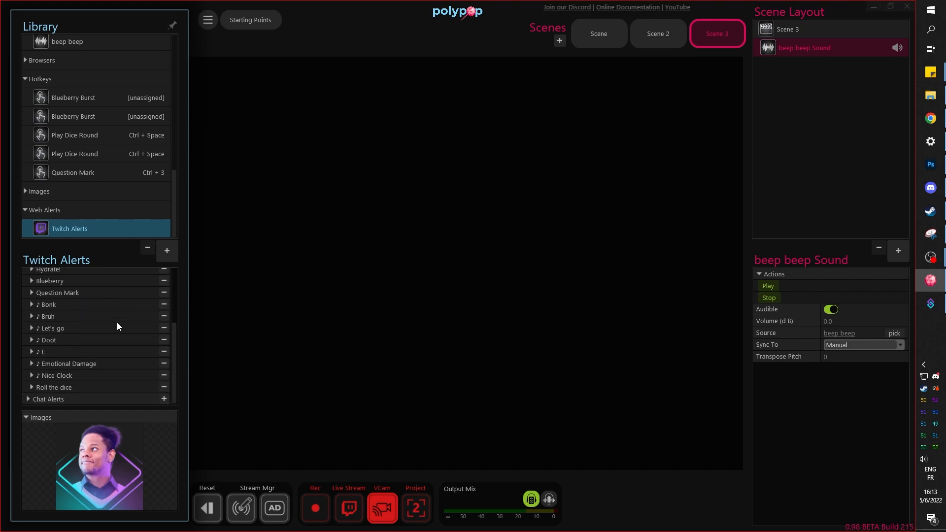
left_click(32, 386)
scroll(87, 386, "down", 2)
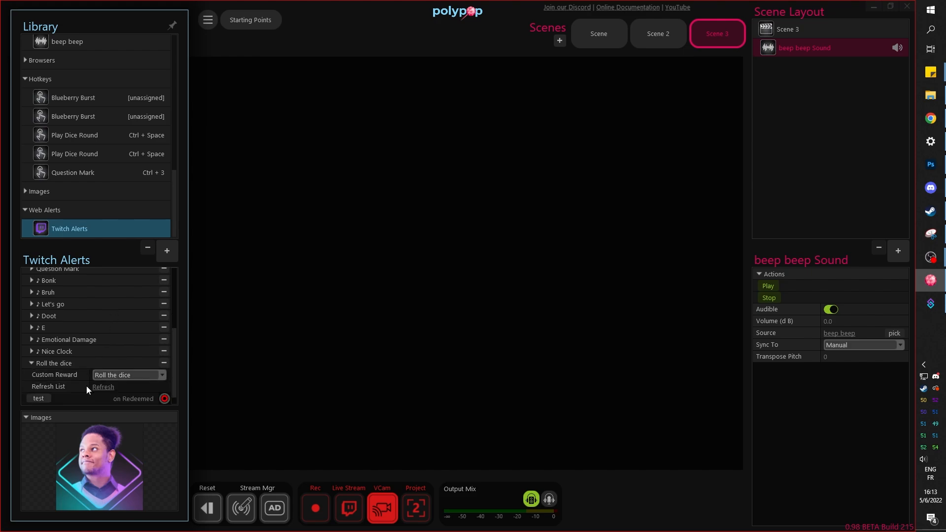
left_click(163, 362)
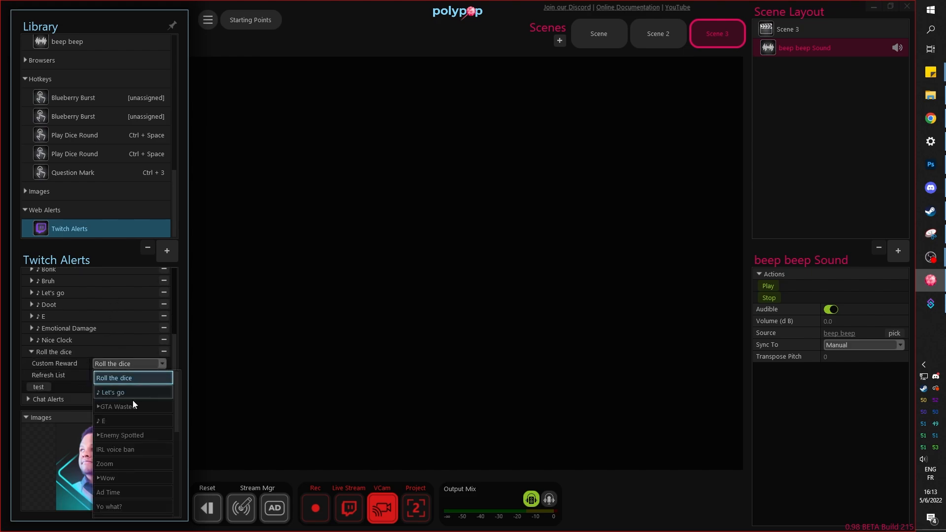
scroll(132, 400, "down", 3)
scroll(134, 404, "down", 1)
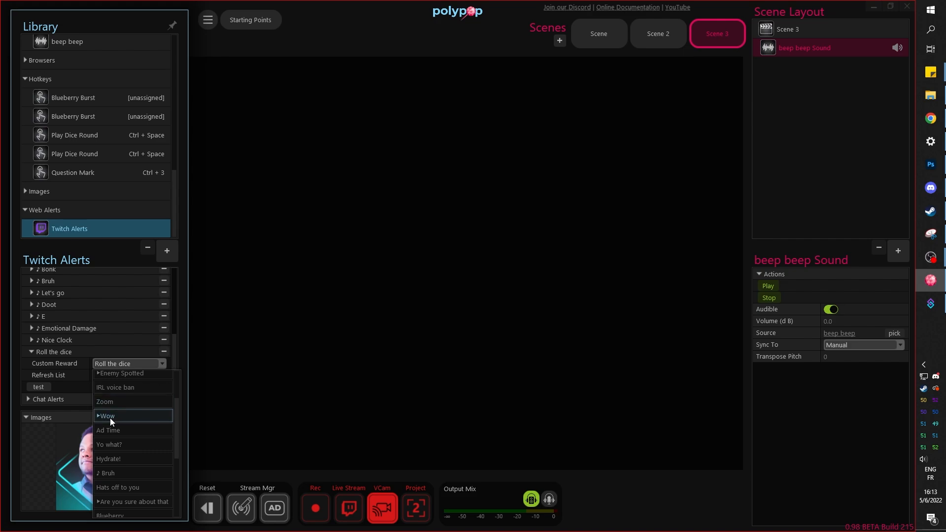
left_click(111, 418)
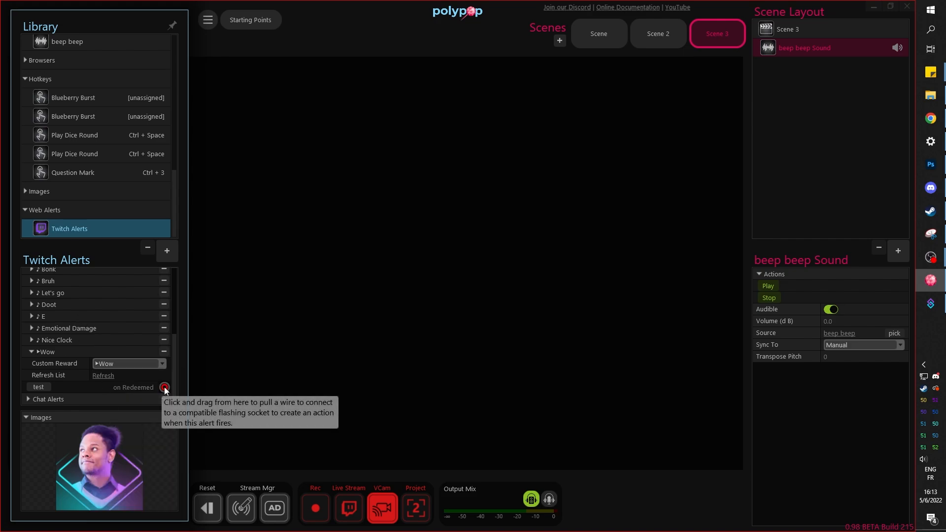
Wire the Wow reward's on Redeemed alert to the beep beep Sound's Play action and test the alert
left_click_drag(164, 387, 759, 289)
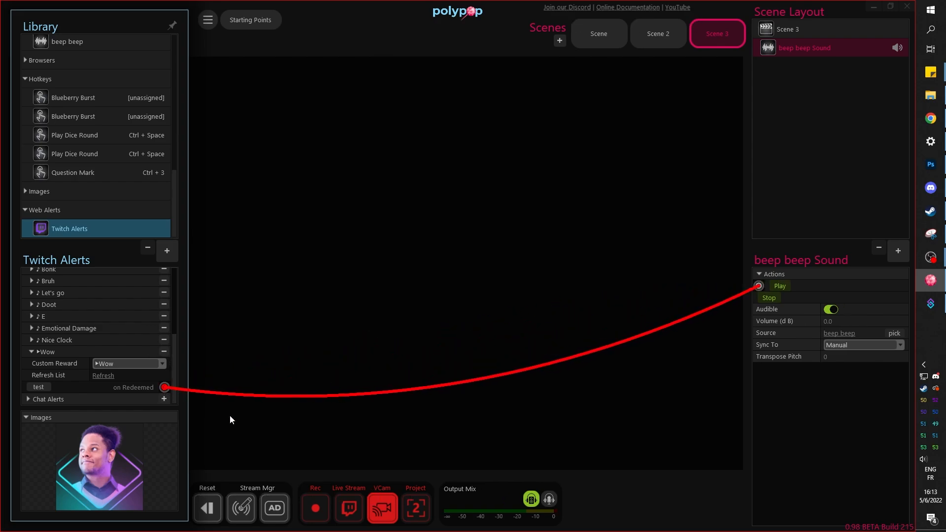
left_click(38, 388)
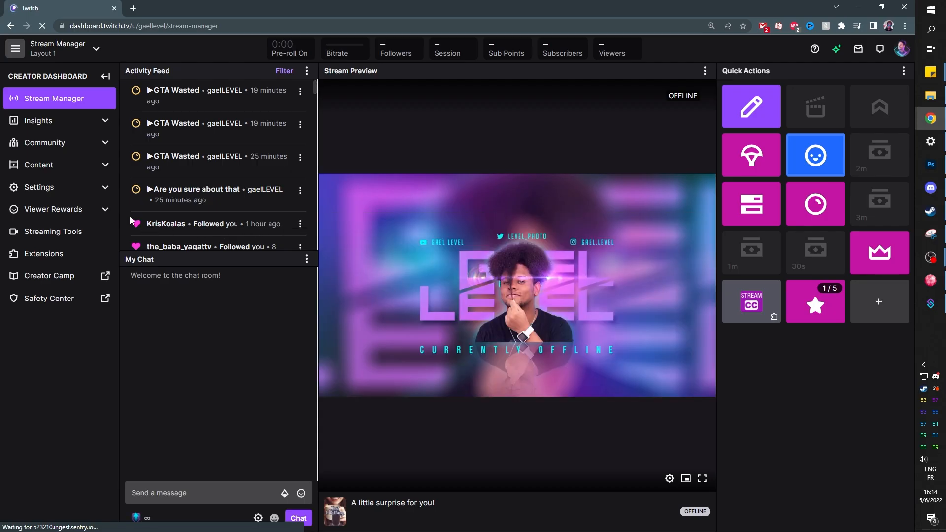
In the Twitch dashboard, open the Channel Points rewards management, review the custom rewards and start adding a new custom reward
left_click(91, 209)
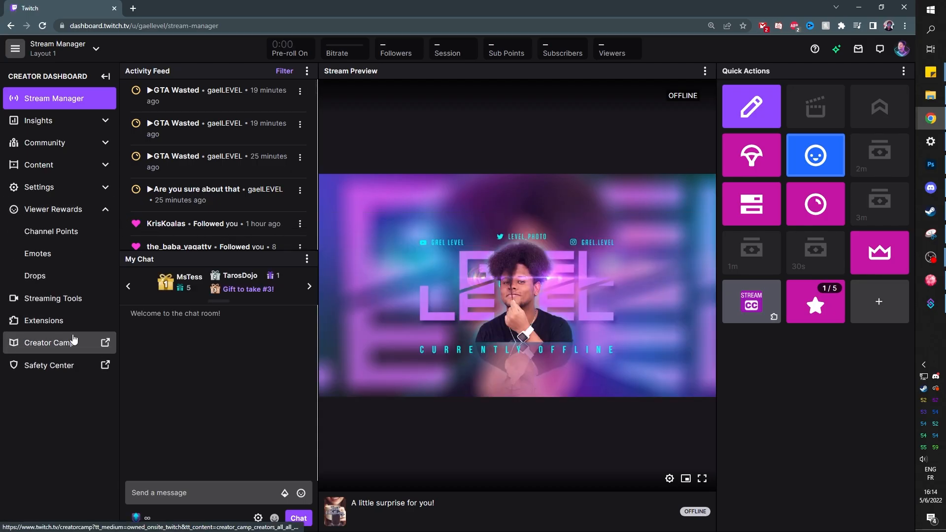
left_click(56, 238)
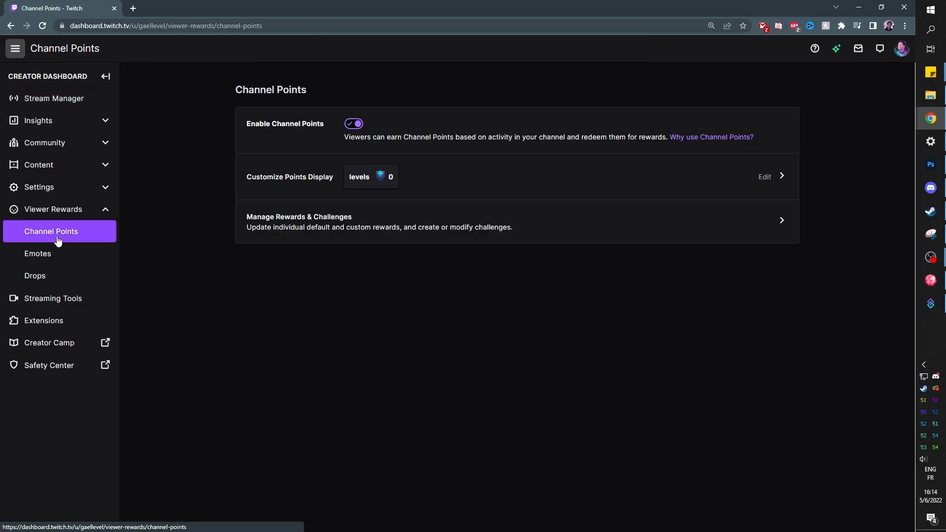
left_click(275, 225)
scroll(243, 273, "down", 15)
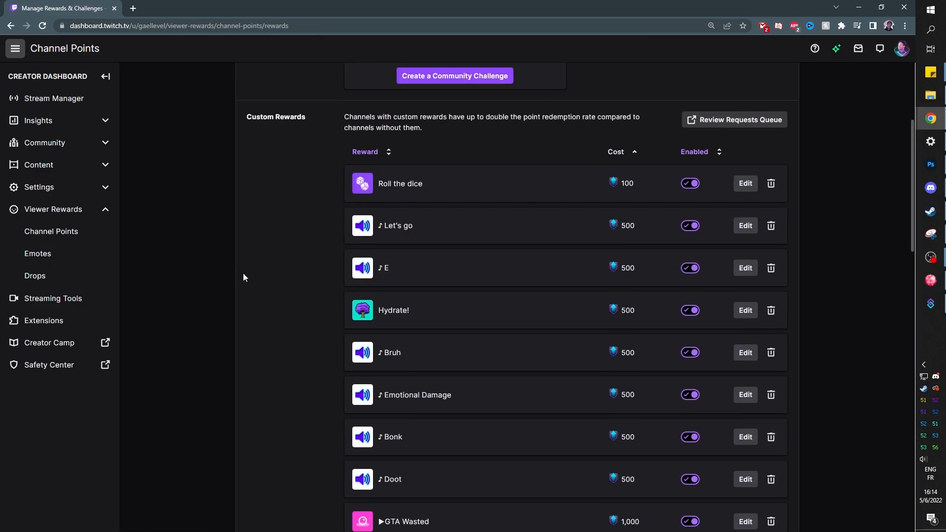
scroll(249, 283, "down", 5)
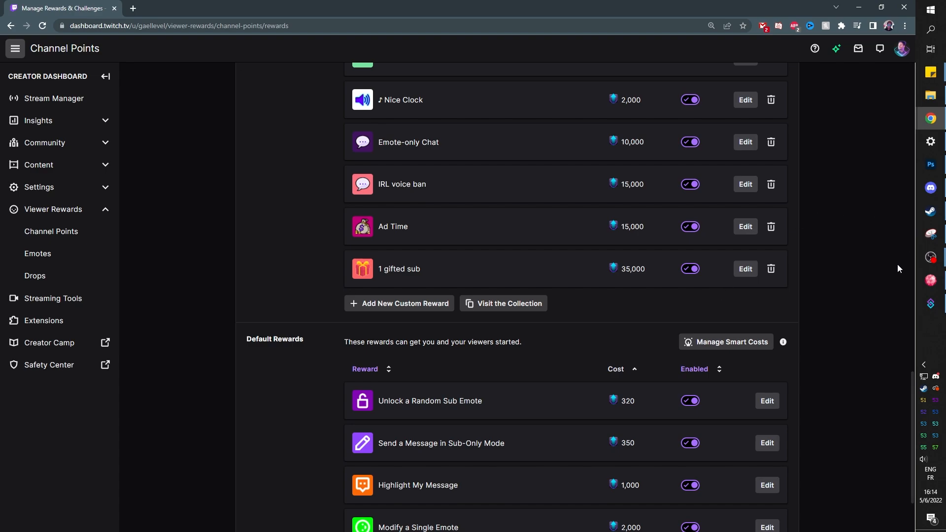
left_click(359, 305)
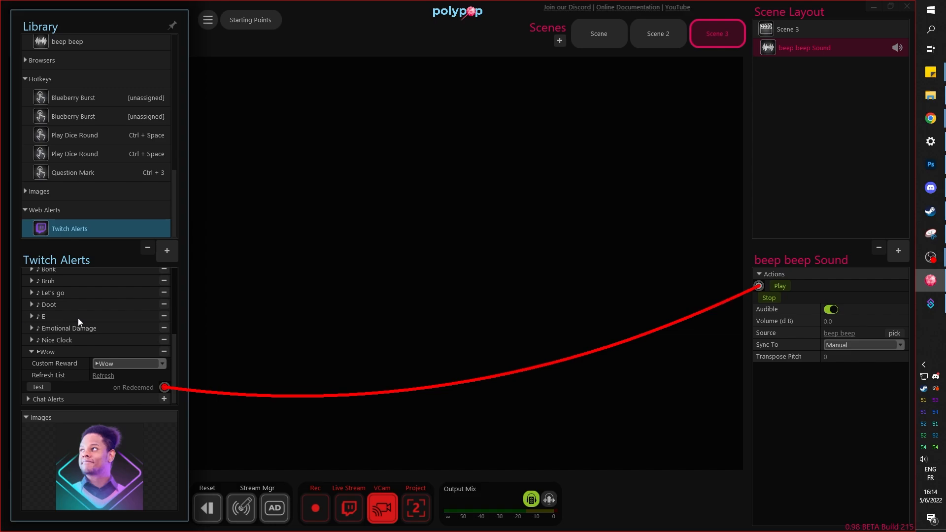
Examine the Stats and Alerts sections of Twitch Alerts, collapsing the Channel Points section when done
scroll(78, 317, "up", 3)
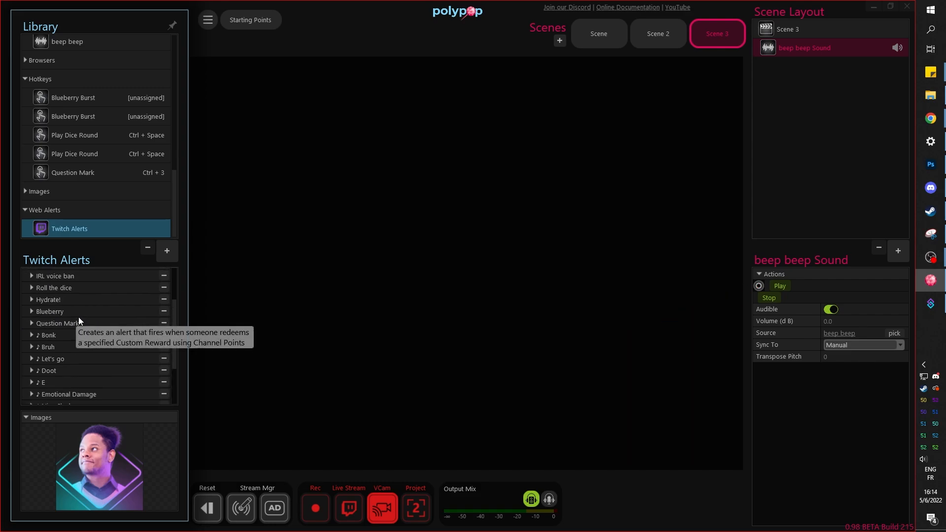
scroll(78, 317, "up", 3)
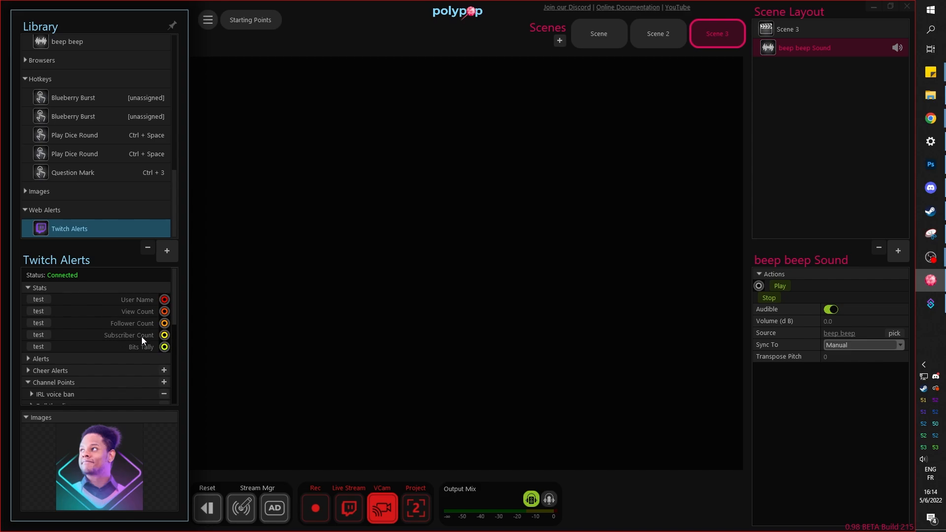
scroll(143, 333, "down", 1)
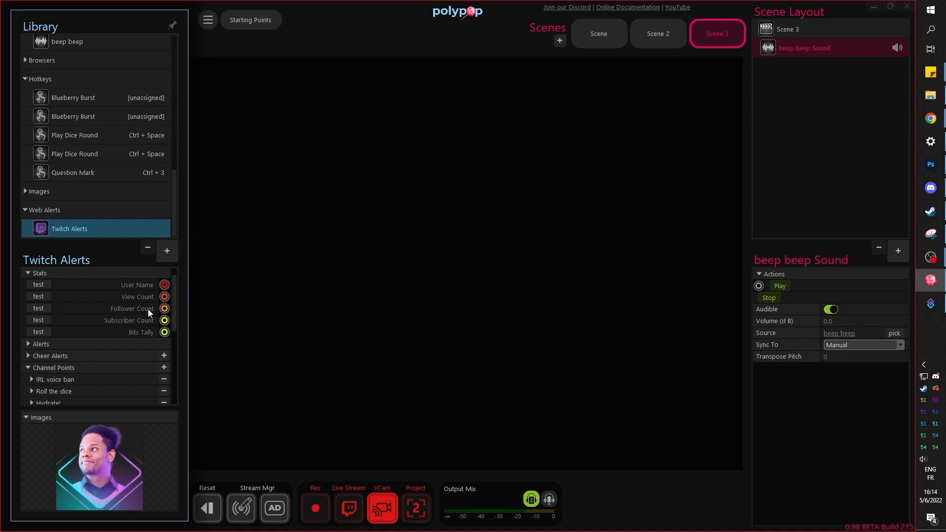
left_click(28, 344)
scroll(84, 338, "down", 3)
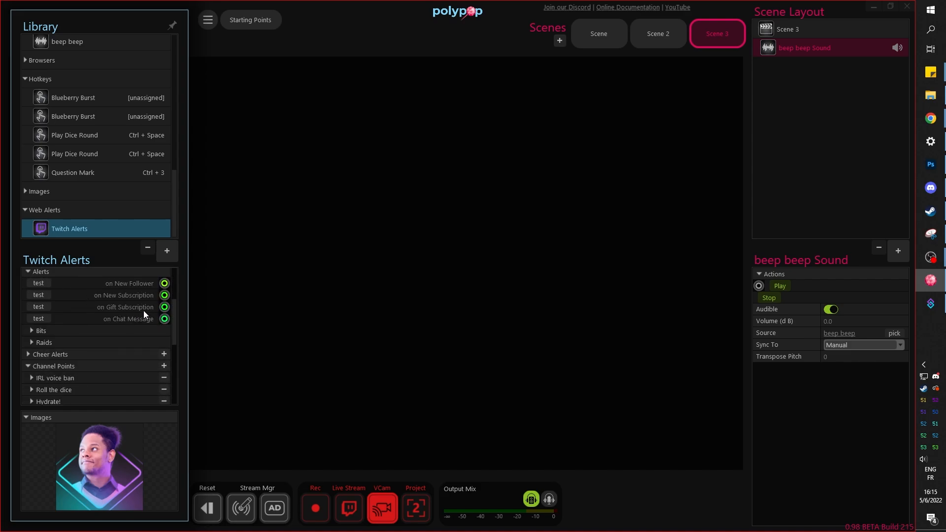
scroll(35, 305, "down", 4)
left_click(27, 292)
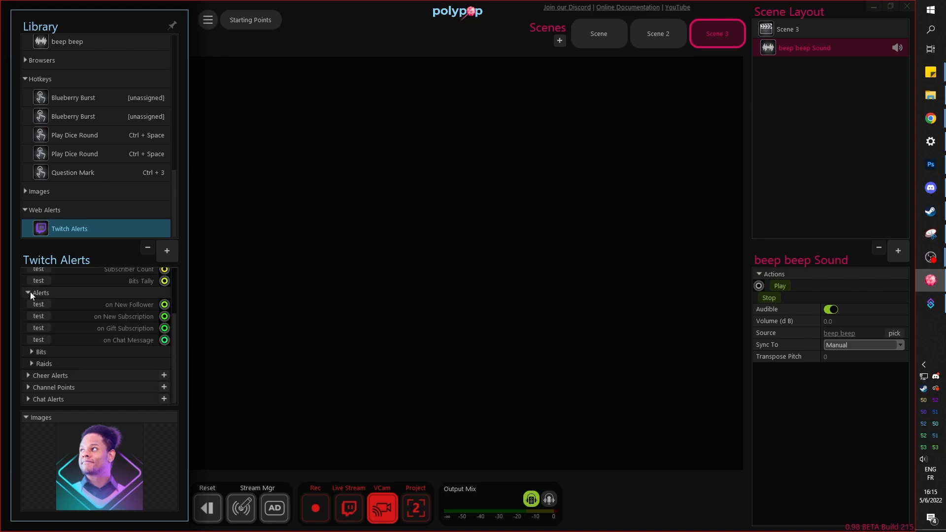
Add a new chat alert to the Chat Alerts section of Twitch Alerts and set its command to beep
left_click(38, 398)
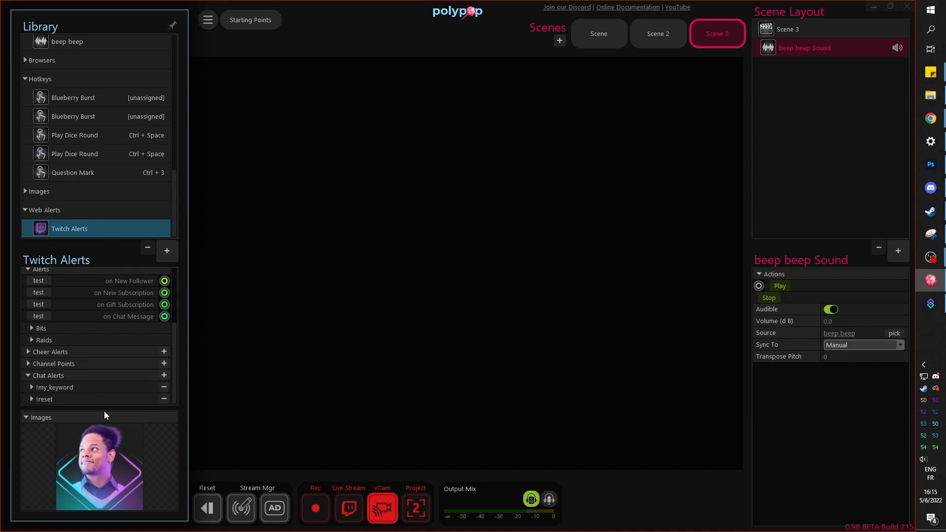
left_click(164, 376)
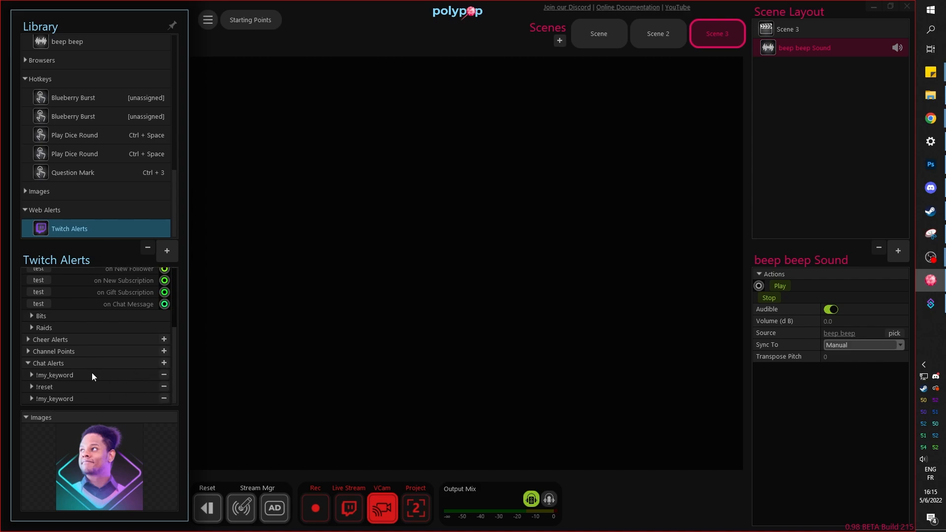
left_click(42, 398)
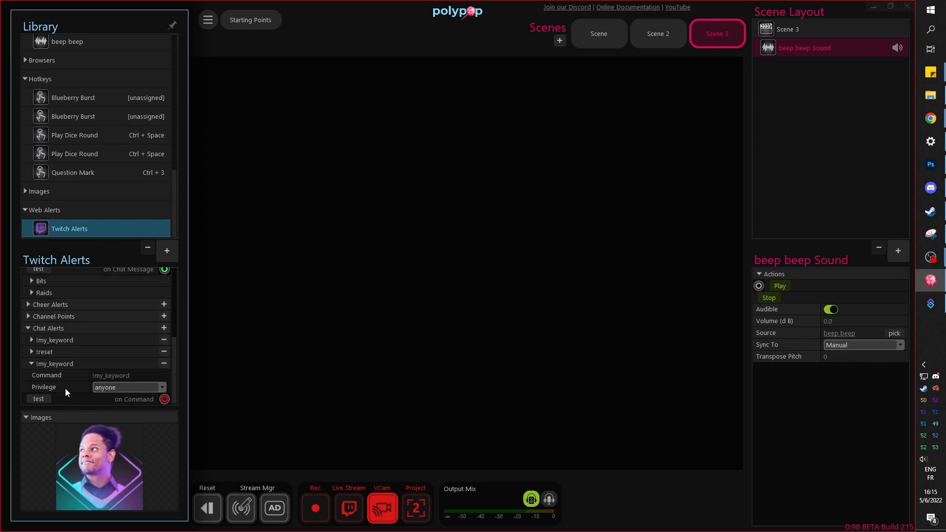
left_click(114, 375)
type("beep")
Wire the !reset chat alert's on Command to the beep beep Sound's Play action and send beep in the Twitch chat as a test
left_click(75, 355)
left_click_drag(165, 388, 758, 287)
key("alt+Tab")
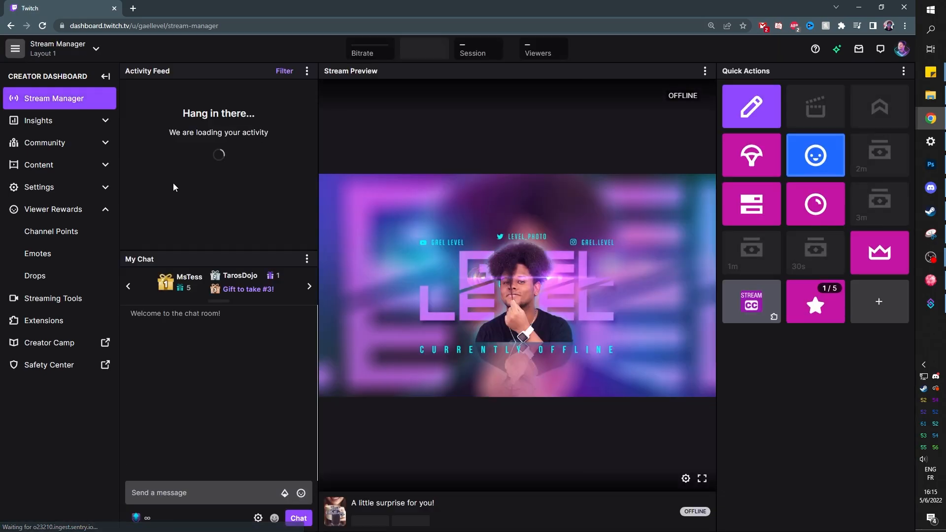
left_click(215, 493)
type("beep")
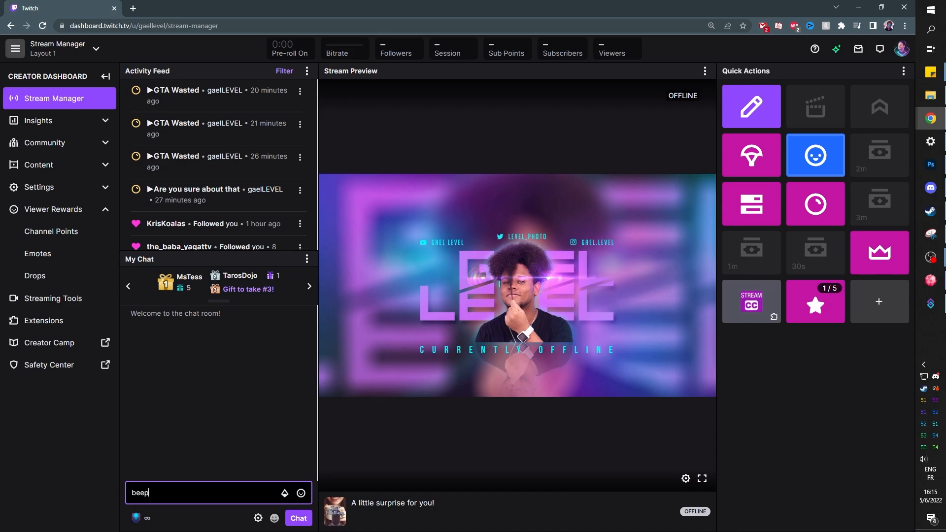
key("Return")
Switch back to PolyPop and disconnect the !reset chat alert from the beep beep Sound's Play action
key("alt+Tab")
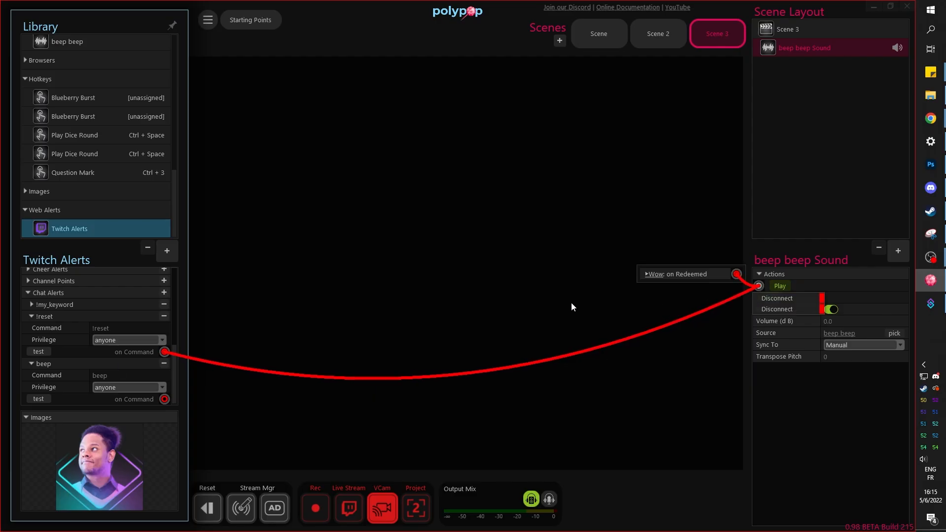
right_click(757, 285)
left_click(763, 311)
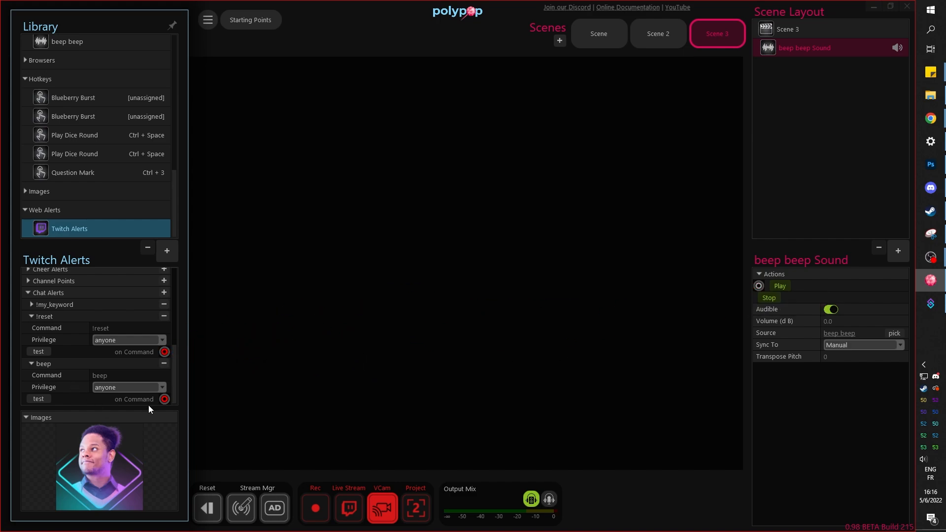
Wire the beep chat alert's on Command to the beep beep Sound's Play action and test it by sending beep in the Twitch chat
left_click_drag(164, 399, 761, 285)
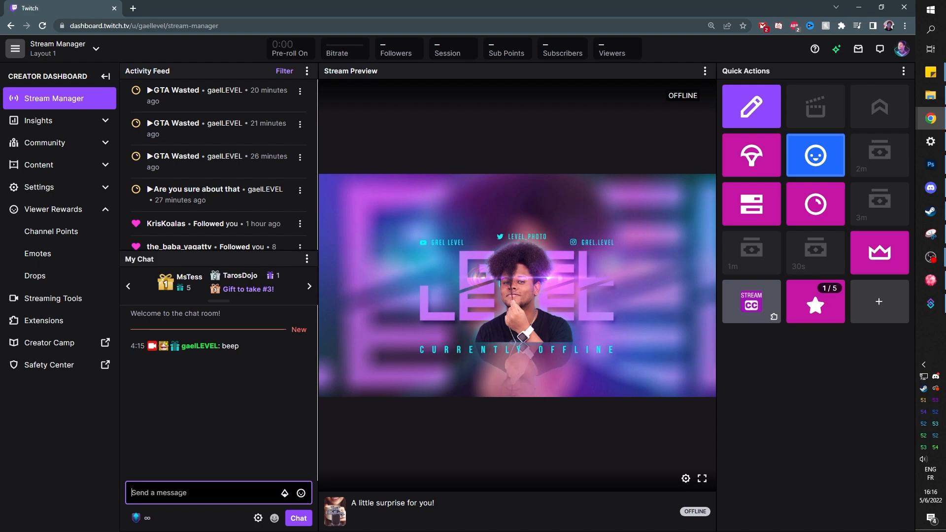
type("beep")
key("Return")
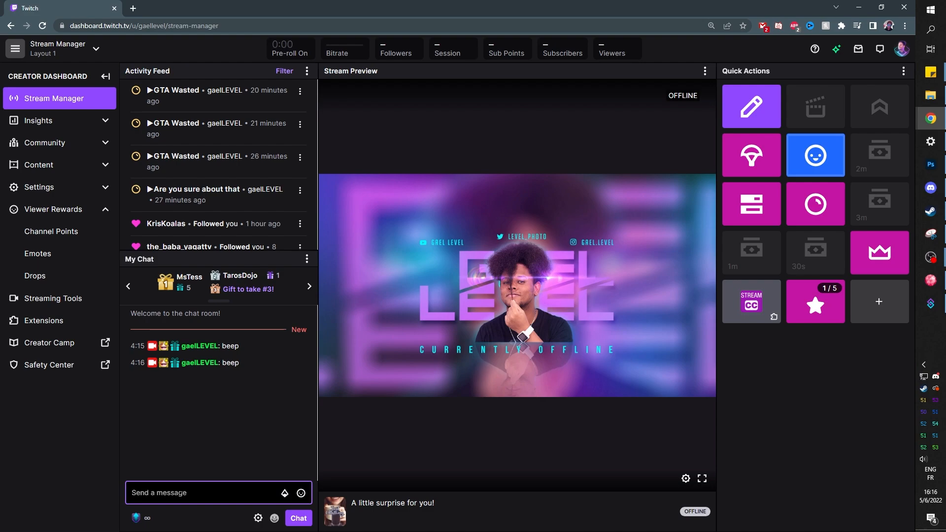